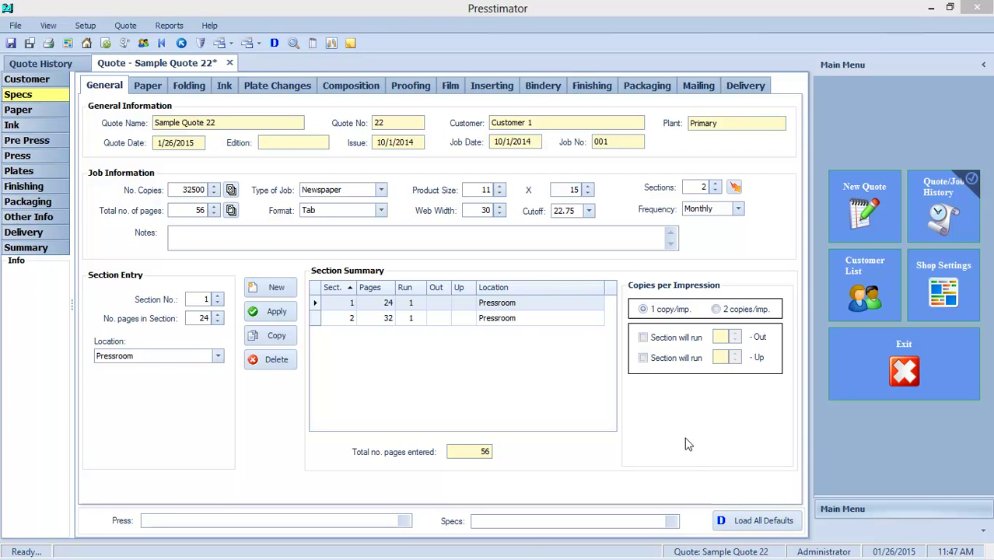
Run the Auditor on the quote summary and jump to the first Paper issue it reports.
{"action": "left_click", "coordinate": [26, 249]}
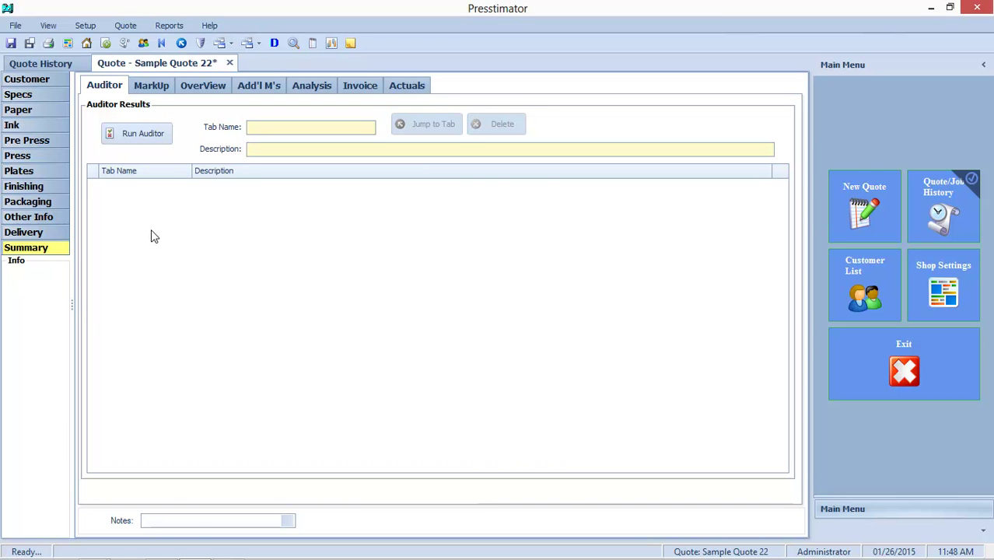
{"action": "left_click", "coordinate": [143, 136]}
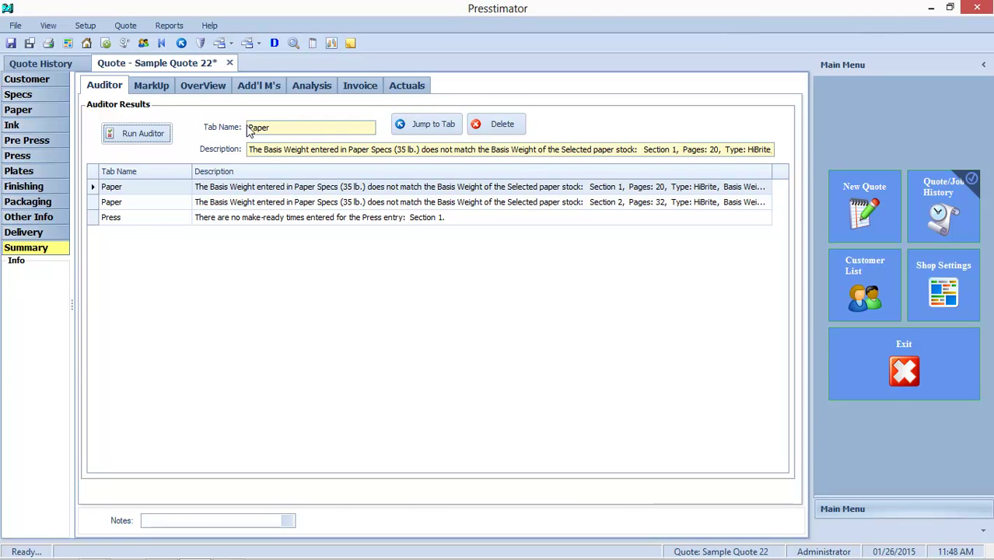
{"action": "left_click", "coordinate": [413, 127]}
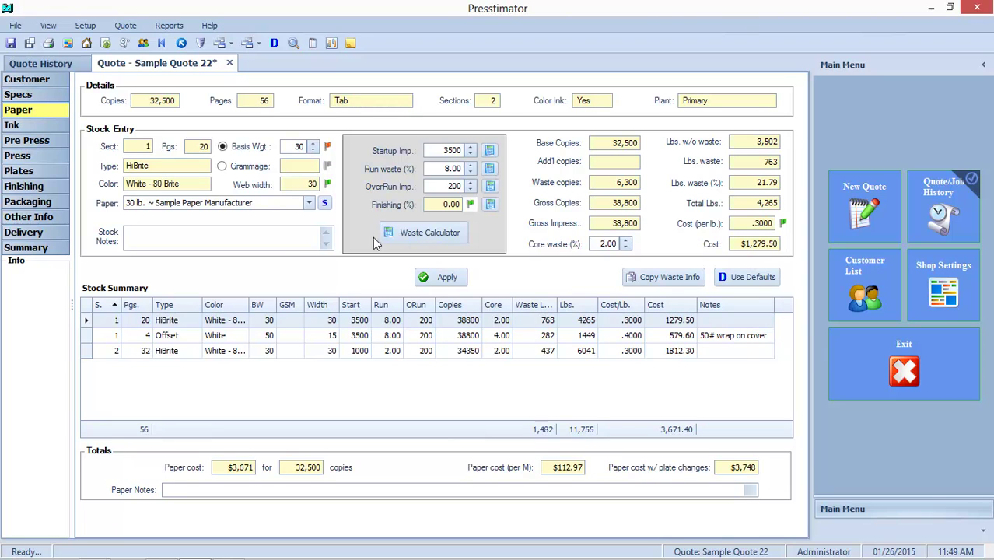
Apply the default stocks from Shop Settings to all paper entries, leaving the paper waste values out.
{"action": "left_click", "coordinate": [149, 166]}
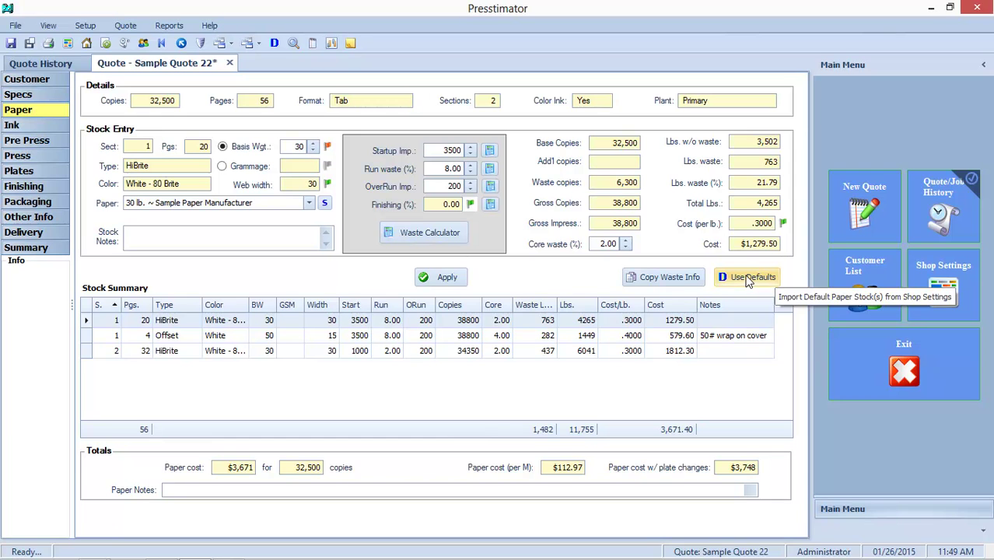
{"action": "left_click", "coordinate": [310, 204]}
{"action": "left_click", "coordinate": [310, 203]}
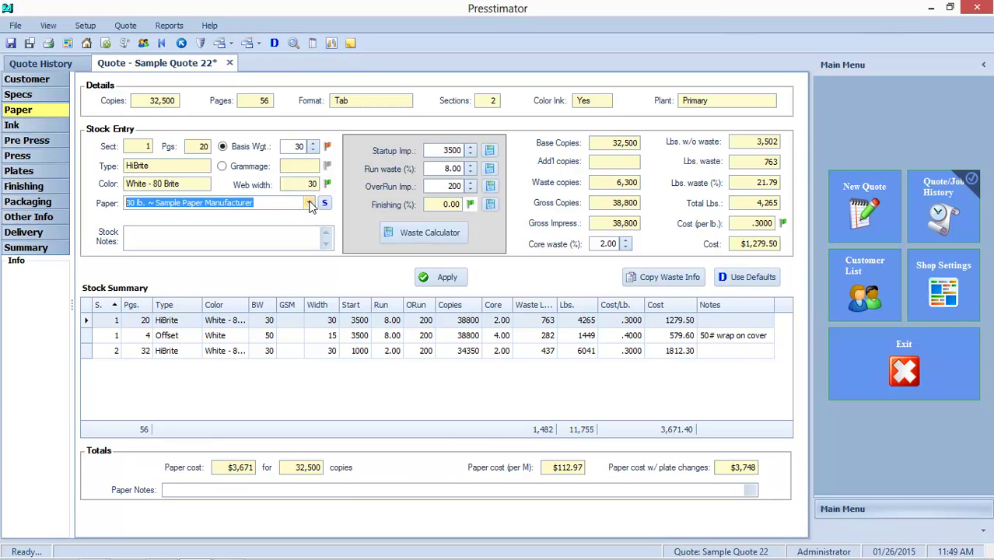
{"action": "left_click", "coordinate": [732, 281]}
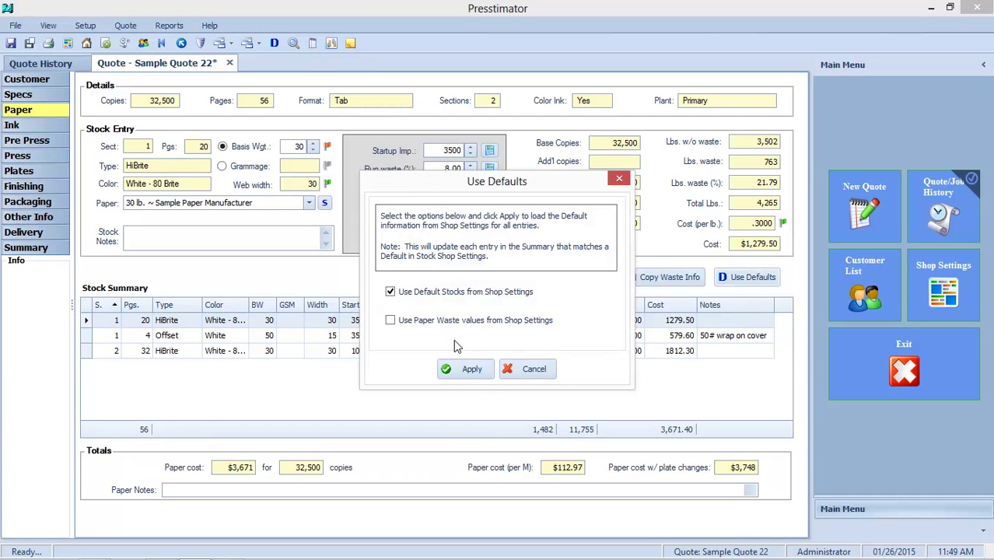
{"action": "left_click", "coordinate": [467, 368]}
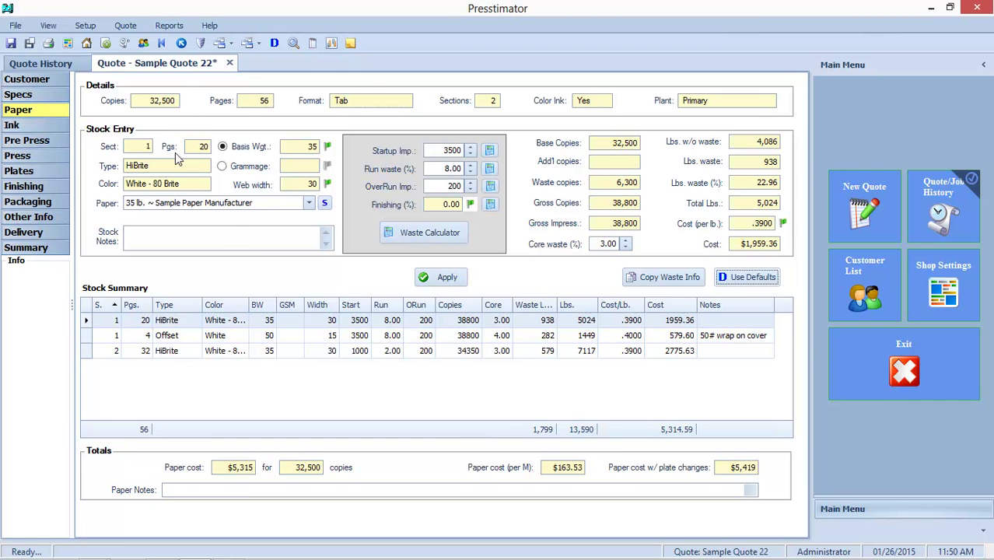
Rerun the Auditor on the quote and jump to the reported Press issue.
{"action": "left_click", "coordinate": [201, 46]}
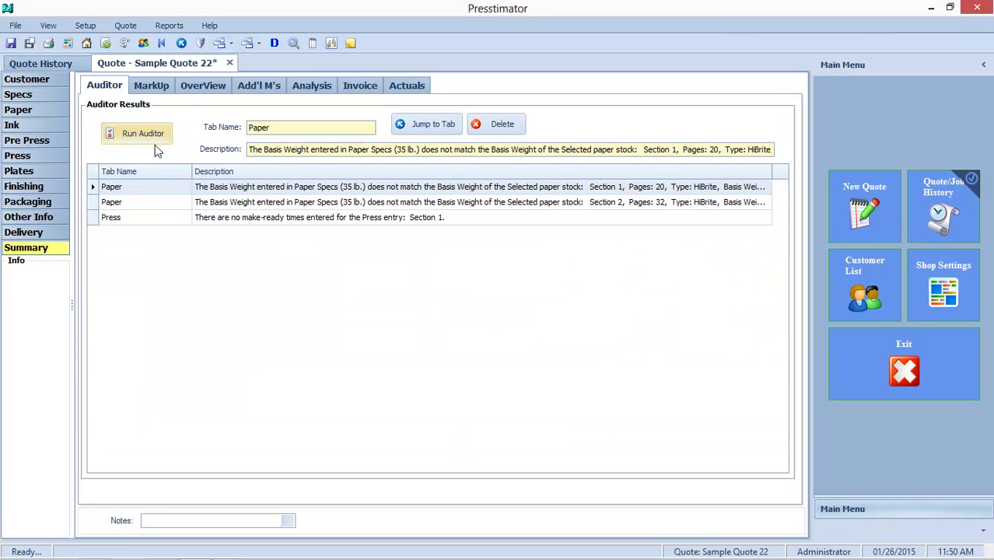
{"action": "left_click", "coordinate": [142, 133]}
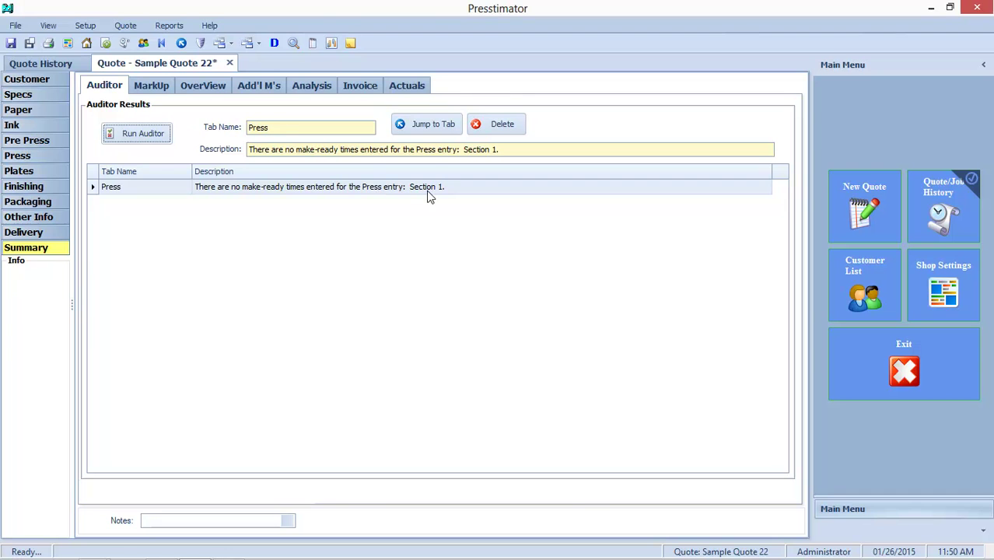
{"action": "left_click", "coordinate": [433, 127]}
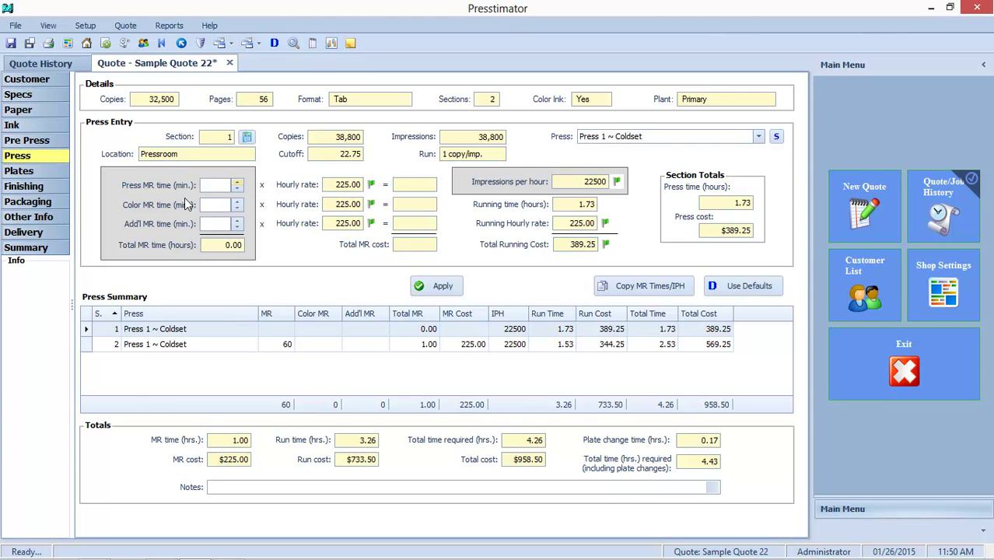
Apply the press from Quote Settings and the default press make-ready values from Shop Settings to the press entries.
{"action": "left_click", "coordinate": [756, 290]}
{"action": "left_click", "coordinate": [378, 318]}
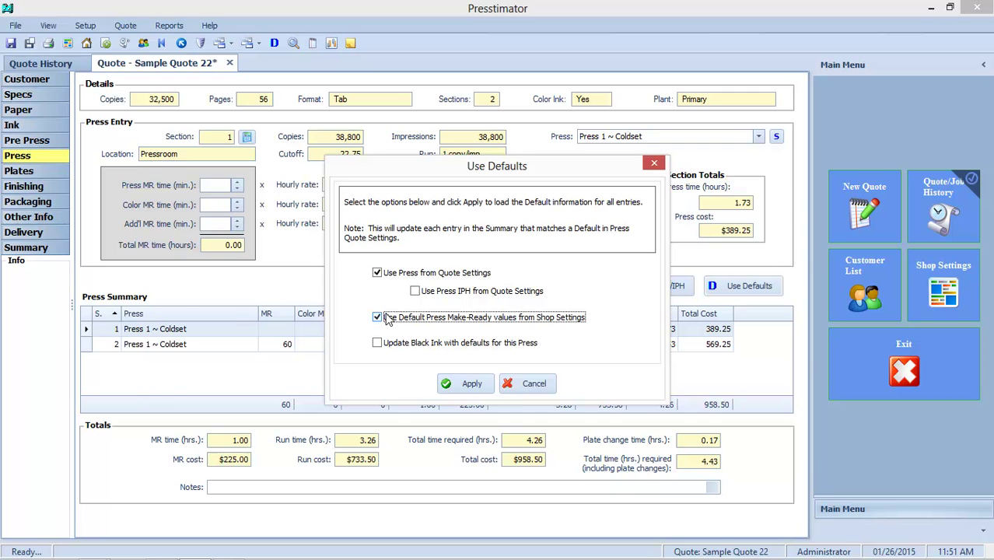
{"action": "left_click", "coordinate": [466, 385]}
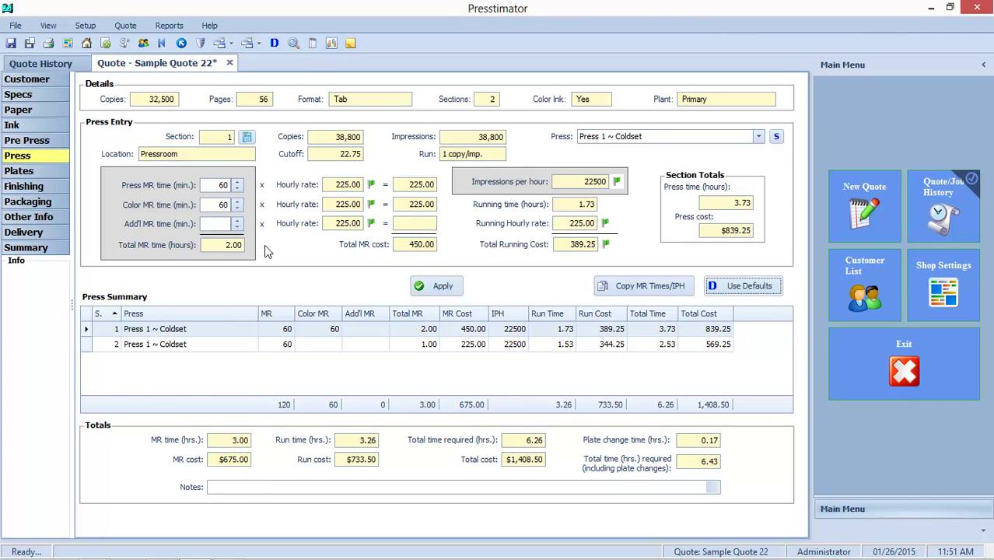
Run the Auditor again to check the quote after the press make-ready update.
{"action": "left_click", "coordinate": [200, 45]}
{"action": "left_click", "coordinate": [149, 135]}
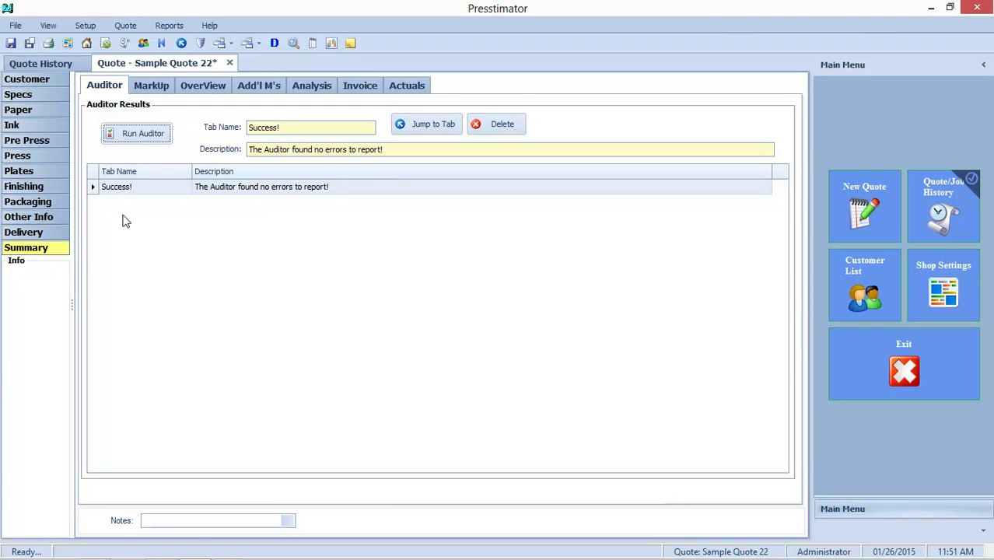
Override the markup percentage for Paper with 20 in the quote's markup details.
{"action": "left_click", "coordinate": [154, 86]}
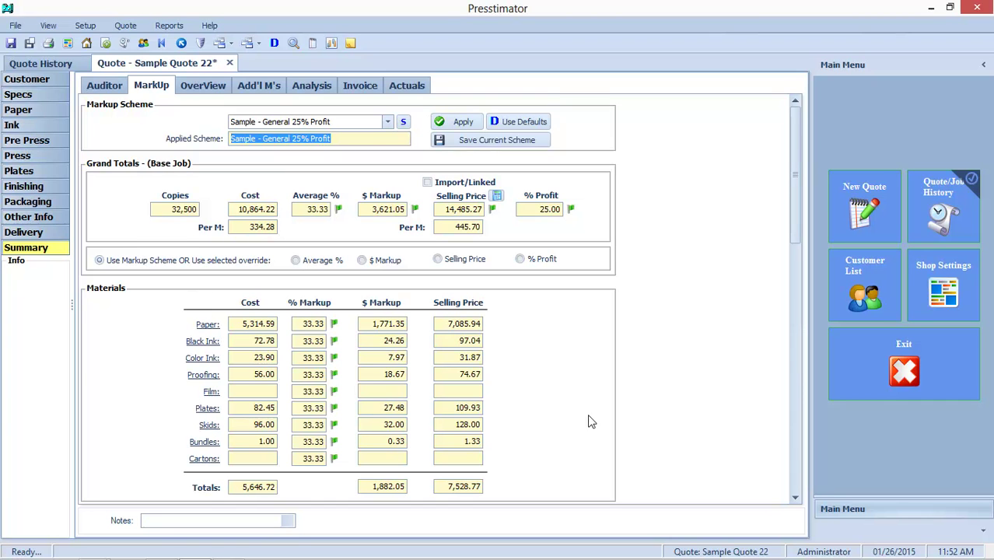
{"action": "mouse_move", "coordinate": [791, 191]}
{"action": "left_mouse_down"}
{"action": "mouse_move", "coordinate": [805, 345]}
{"action": "mouse_move", "coordinate": [794, 383]}
{"action": "mouse_move", "coordinate": [784, 199]}
{"action": "left_mouse_up"}
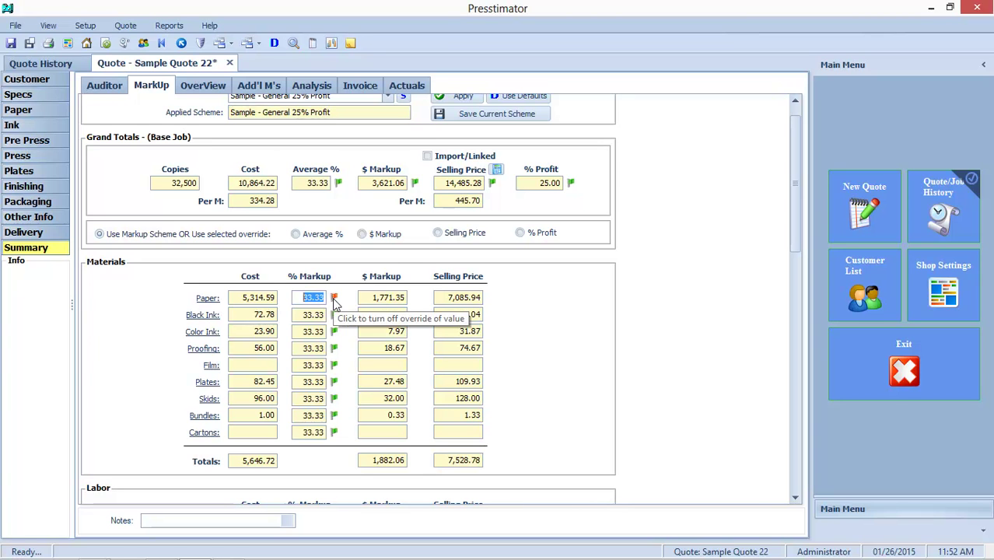
{"action": "double_click", "coordinate": [314, 297]}
{"action": "type", "text": "20"}
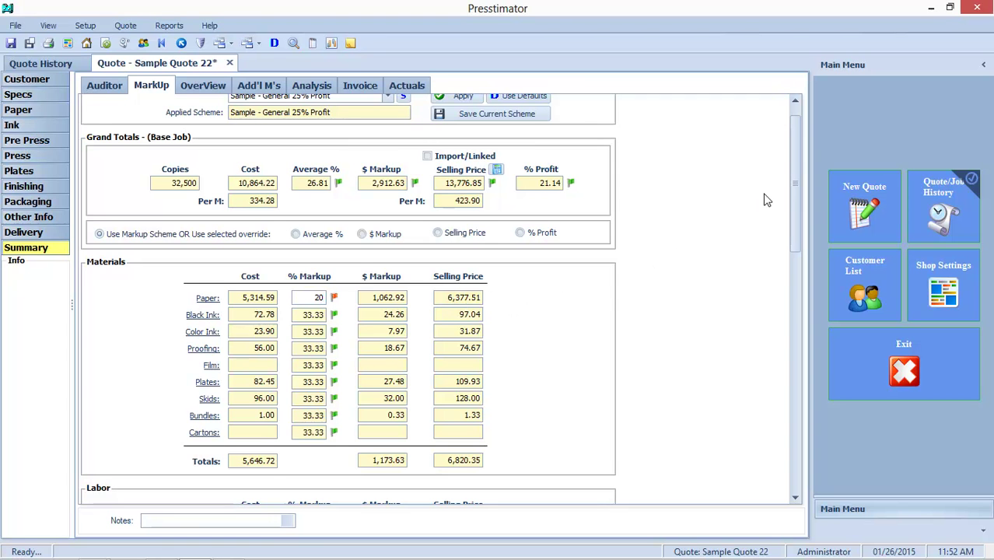
{"action": "scroll", "coordinate": [795, 180], "scroll_direction": "up", "scroll_amount": 1}
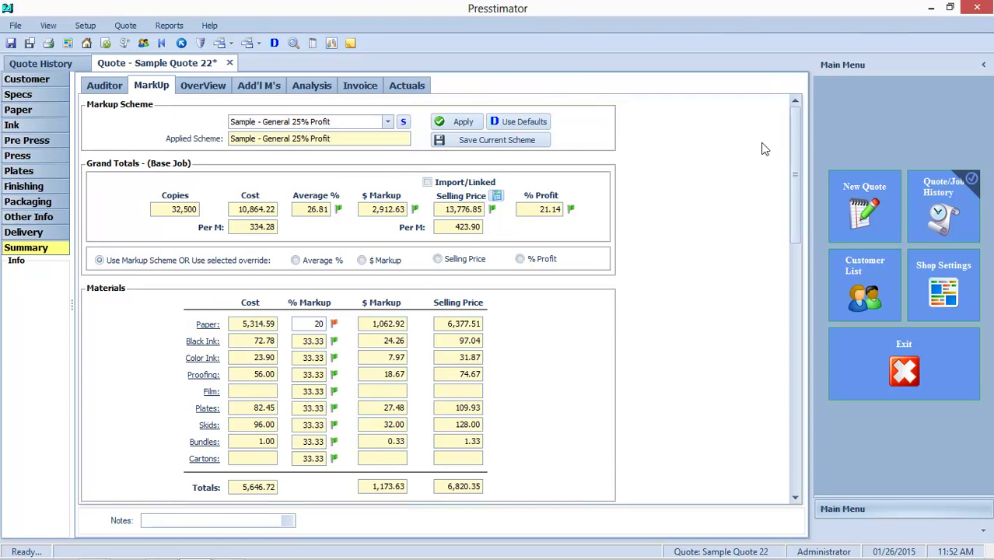
Apply the markup scheme "Sample - 20% materials only" to the quote.
{"action": "left_click", "coordinate": [387, 122]}
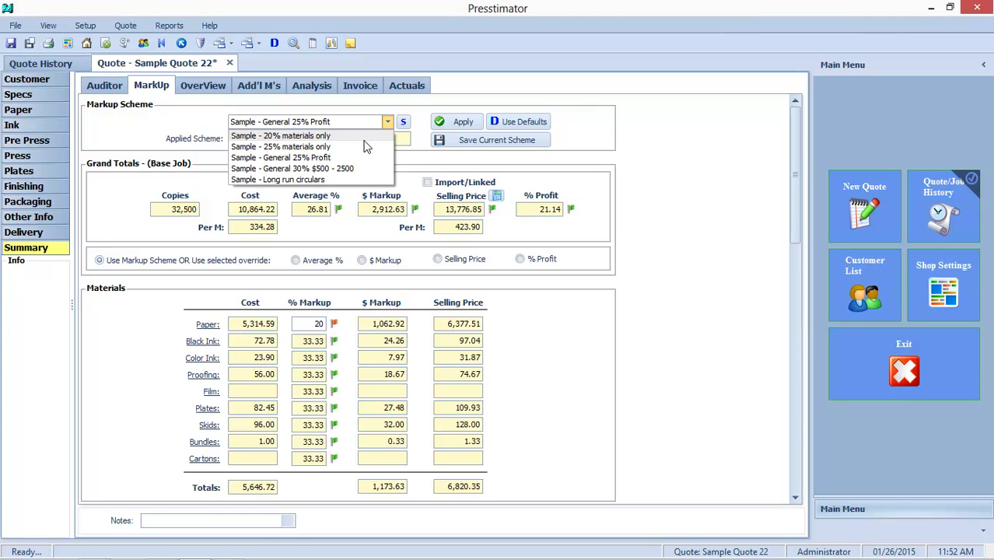
{"action": "left_click", "coordinate": [319, 137]}
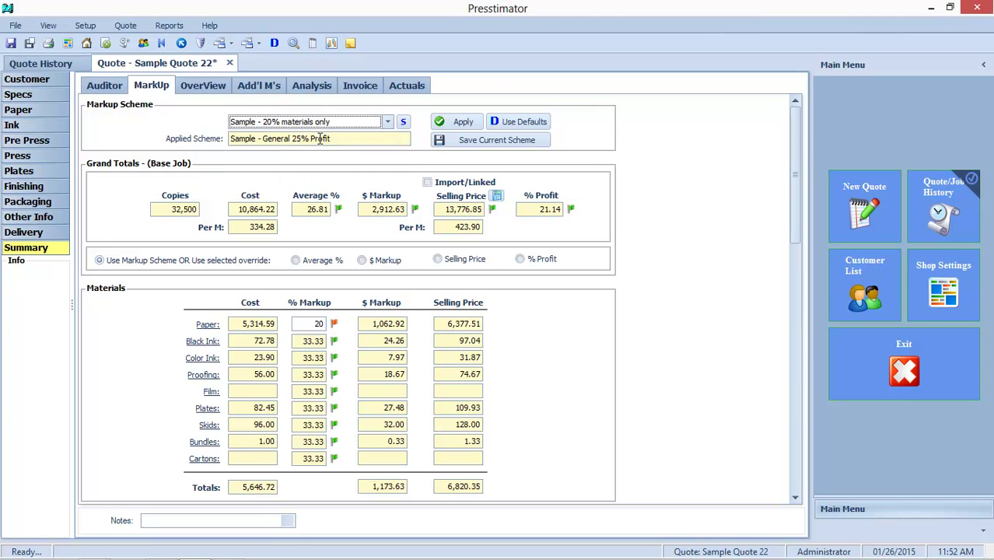
{"action": "left_click", "coordinate": [457, 121]}
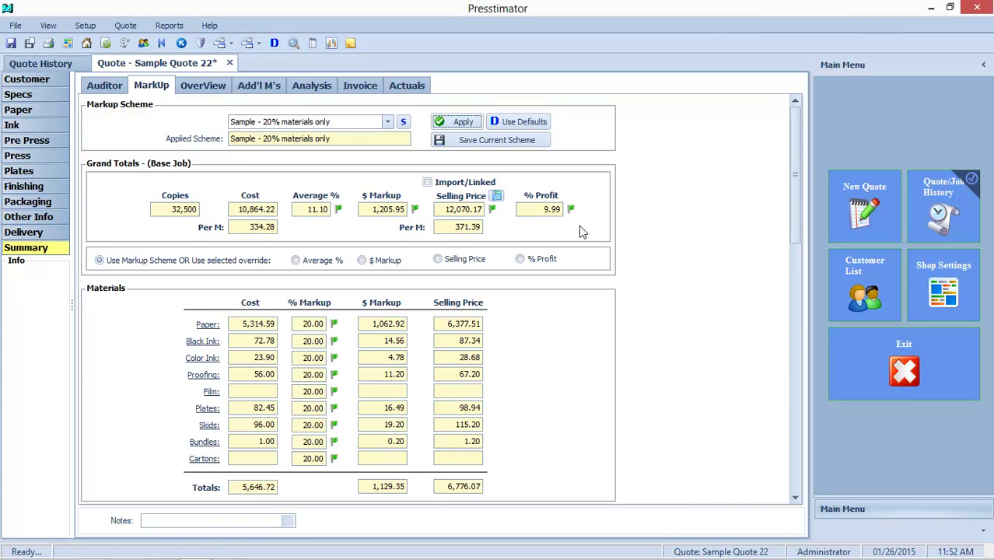
Apply the markup scheme "Sample - General 25% Profit" to the quote.
{"action": "left_click", "coordinate": [388, 122]}
{"action": "left_click", "coordinate": [347, 158]}
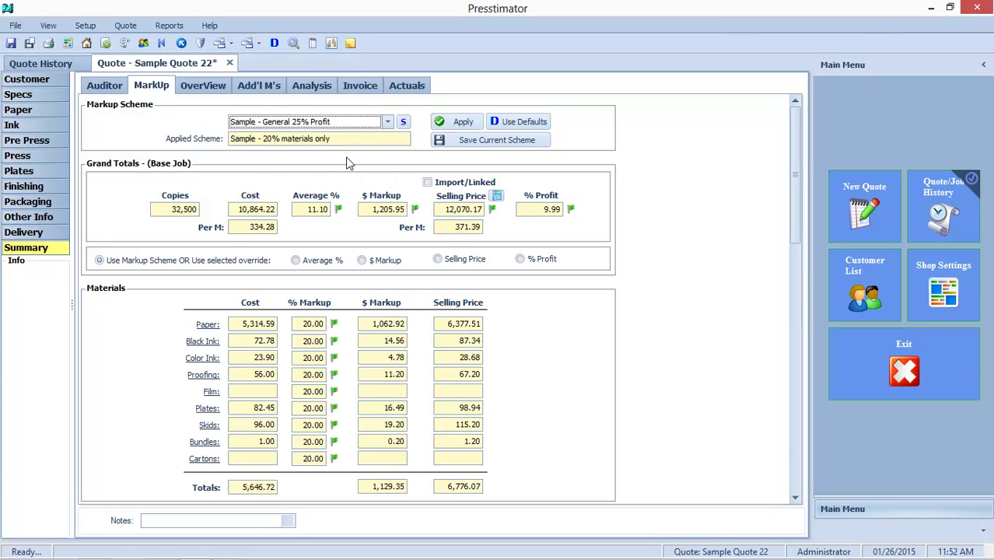
{"action": "left_click", "coordinate": [452, 124]}
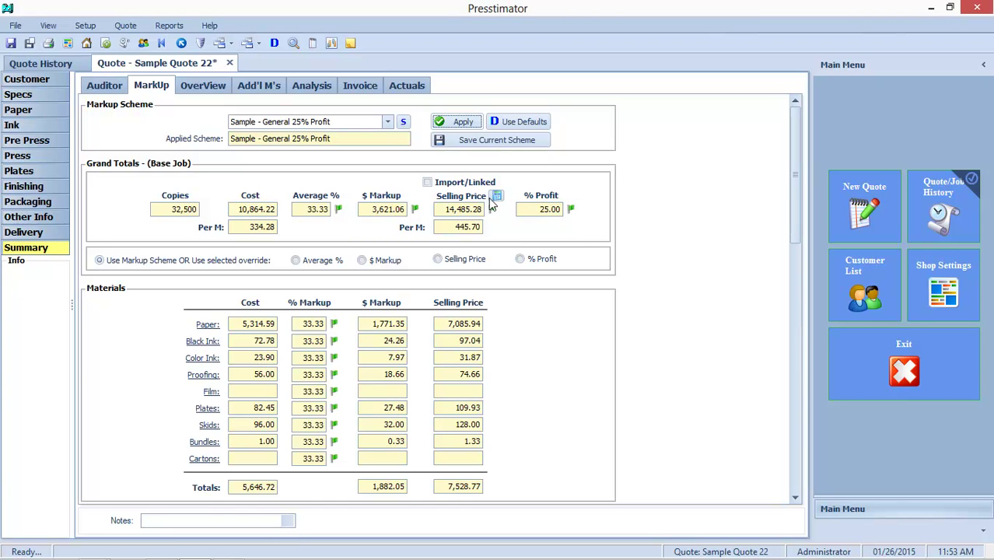
Override the grand total profit percentage with 20.
{"action": "left_click", "coordinate": [572, 211]}
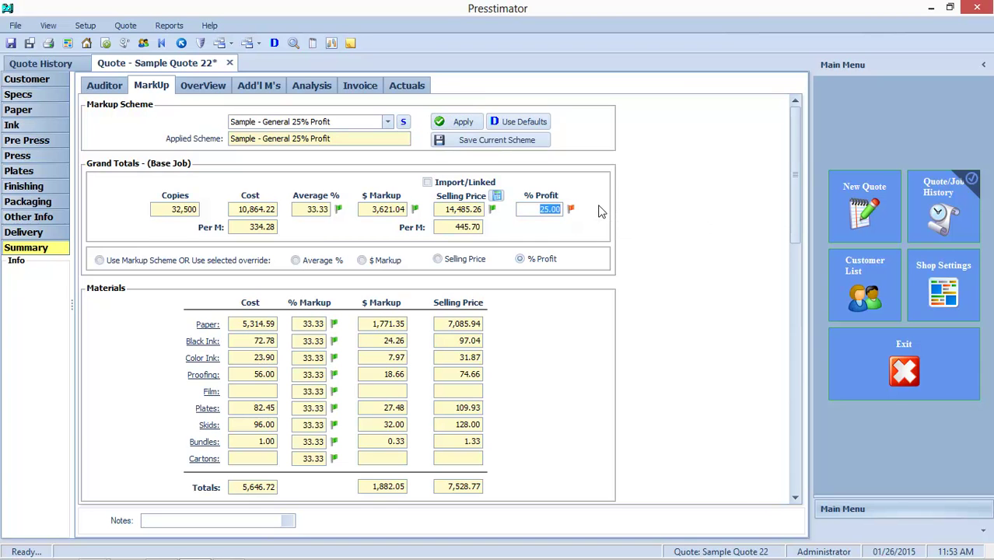
{"action": "type", "text": "20"}
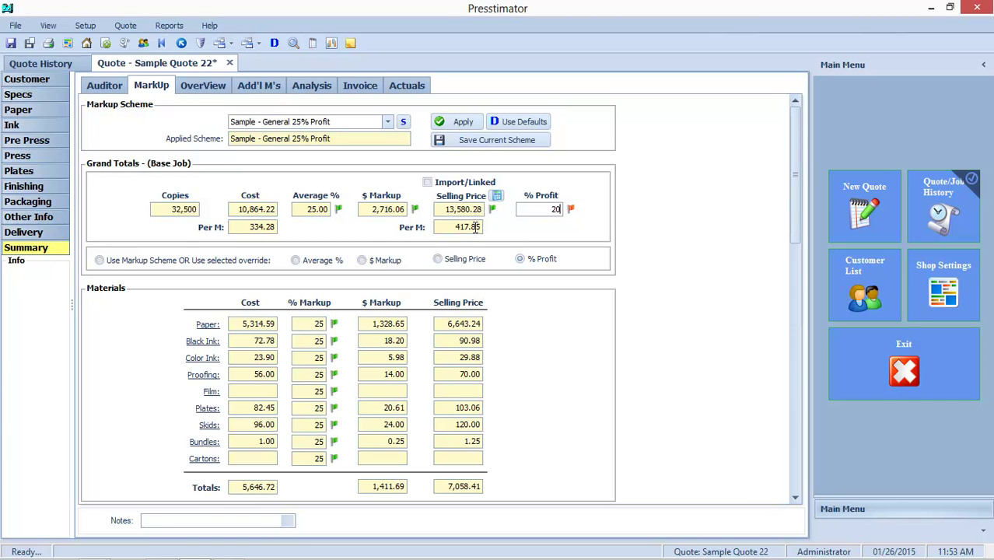
Override the grand total dollar markup with 3000, and switch the totals back to using the markup scheme.
{"action": "left_click", "coordinate": [415, 207]}
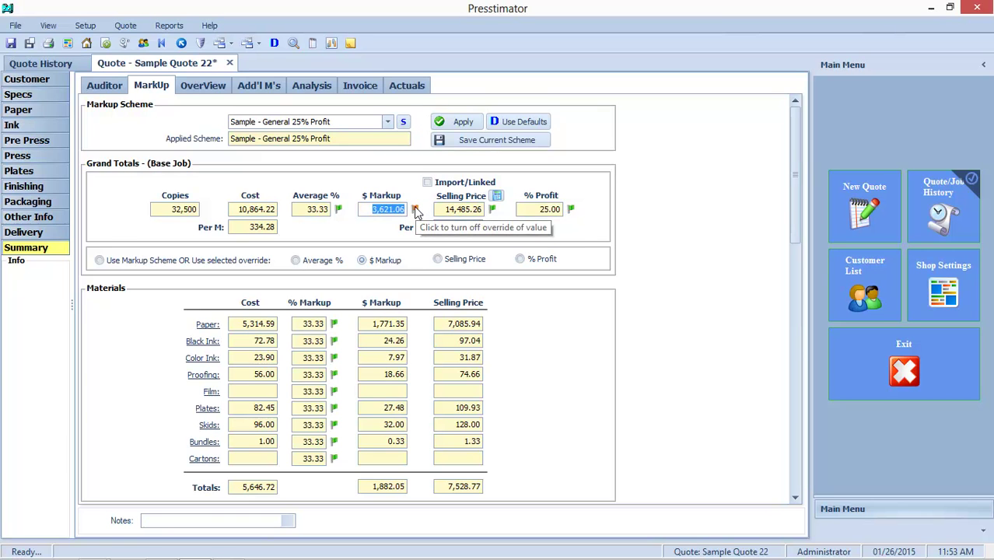
{"action": "type", "text": "3000"}
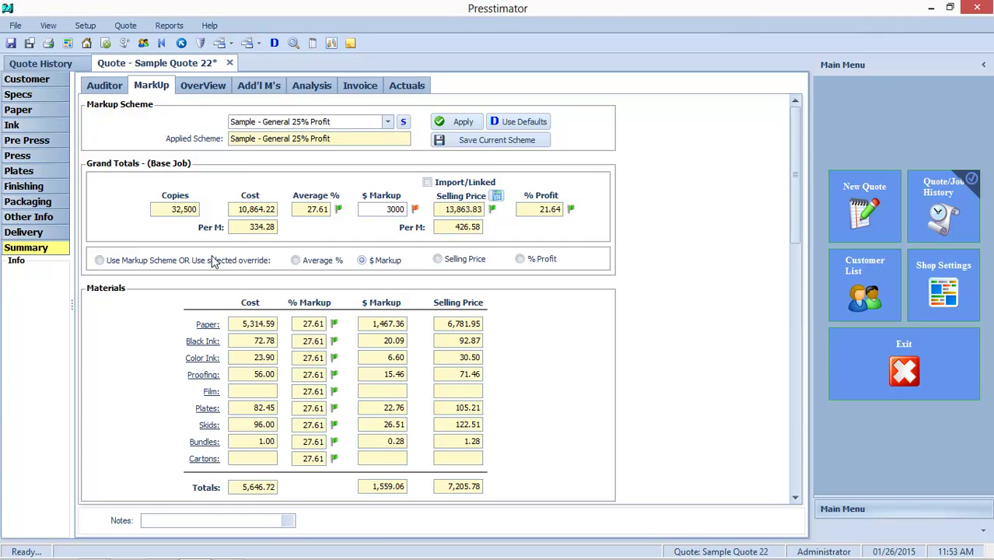
{"action": "left_click", "coordinate": [150, 264]}
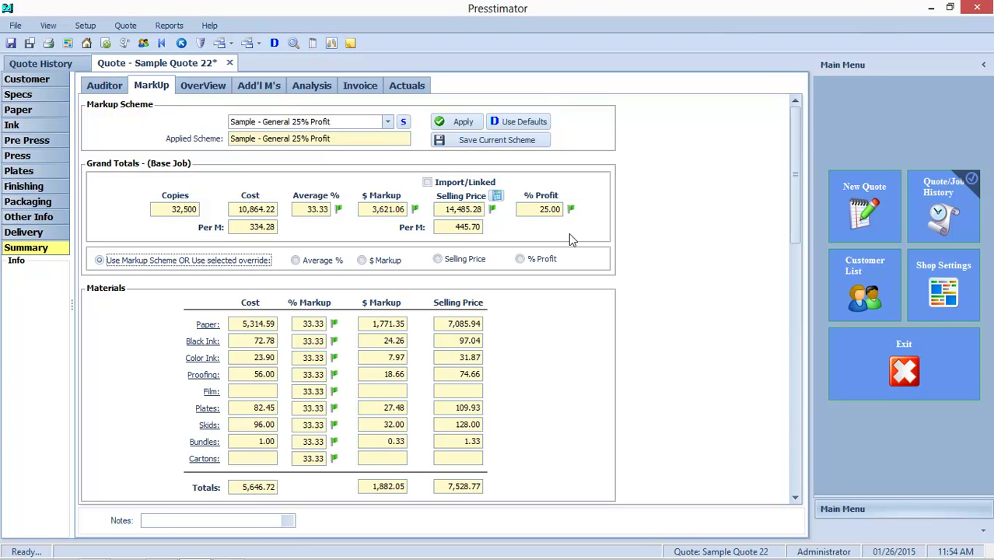
Review the overview of cost, markup and selling price per item, down to the per M and per page totals.
{"action": "left_click", "coordinate": [201, 91]}
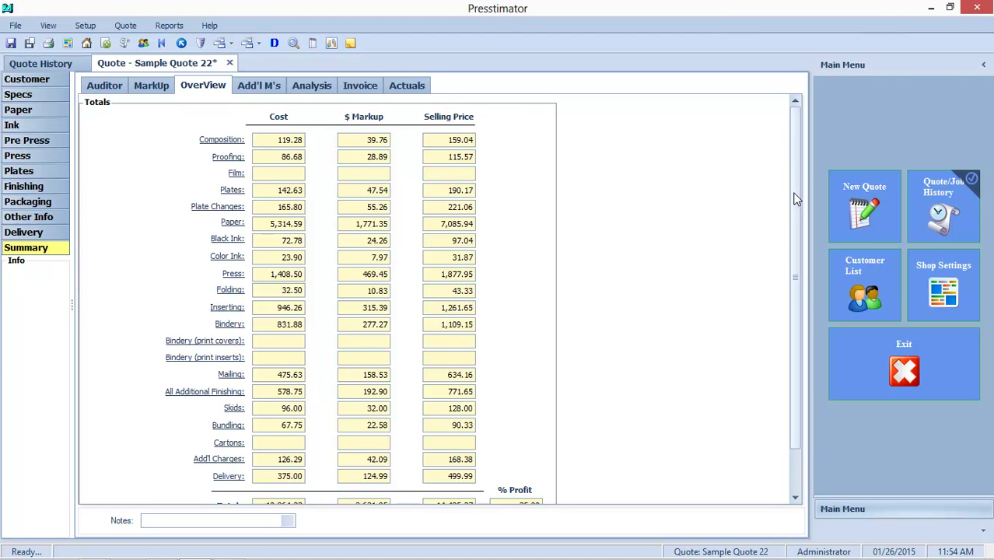
{"action": "scroll", "coordinate": [795, 198], "scroll_direction": "down", "scroll_amount": 2}
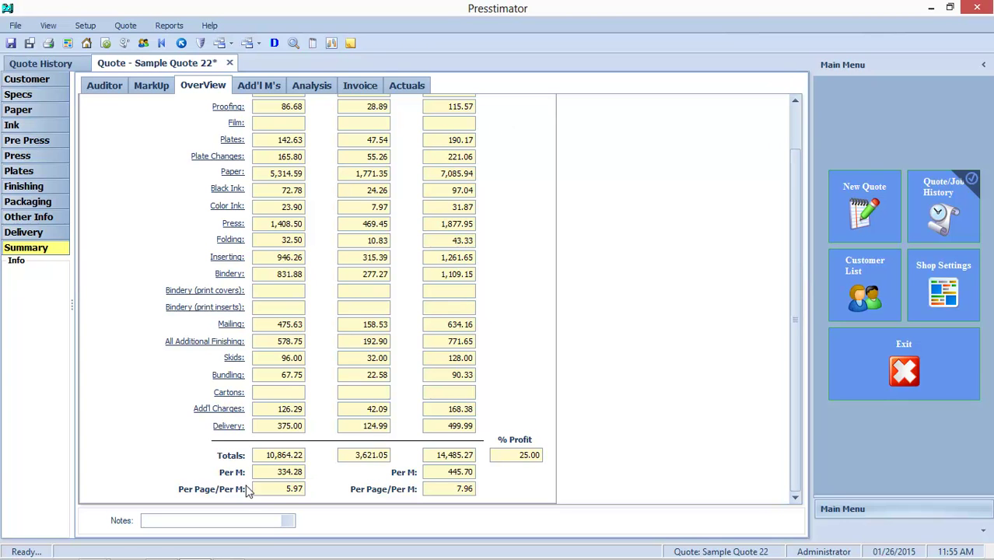
{"action": "mouse_move", "coordinate": [197, 493]}
Review the additional M's prices and calculator, and view the multiple quantities totals without changing them.
{"action": "left_click", "coordinate": [257, 87]}
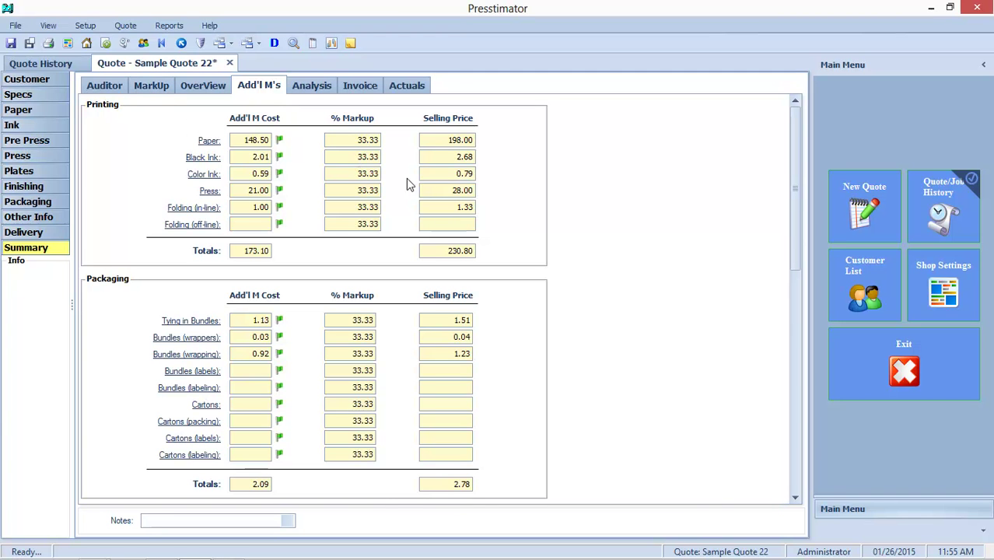
{"action": "left_click_drag", "start_coordinate": [790, 201], "coordinate": [805, 441]}
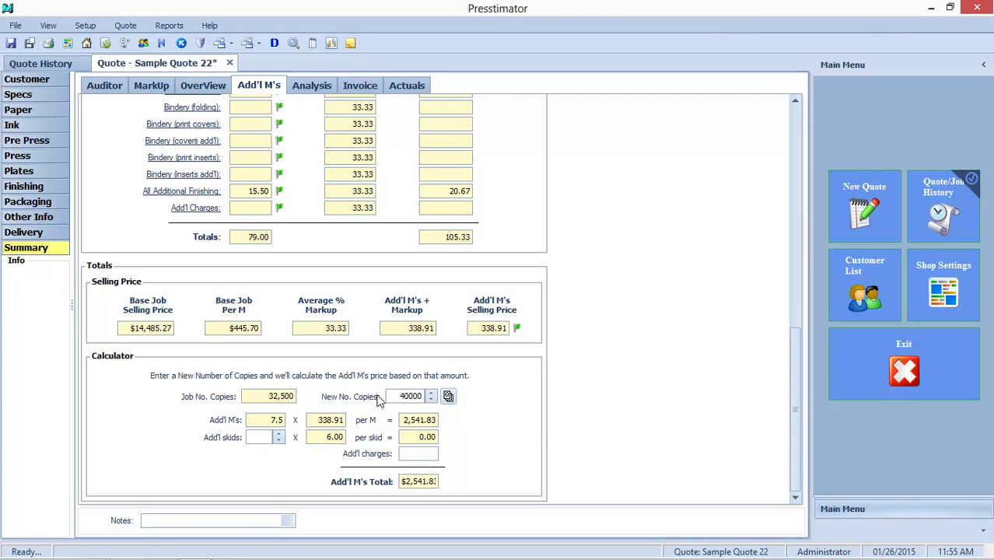
{"action": "left_click", "coordinate": [449, 397]}
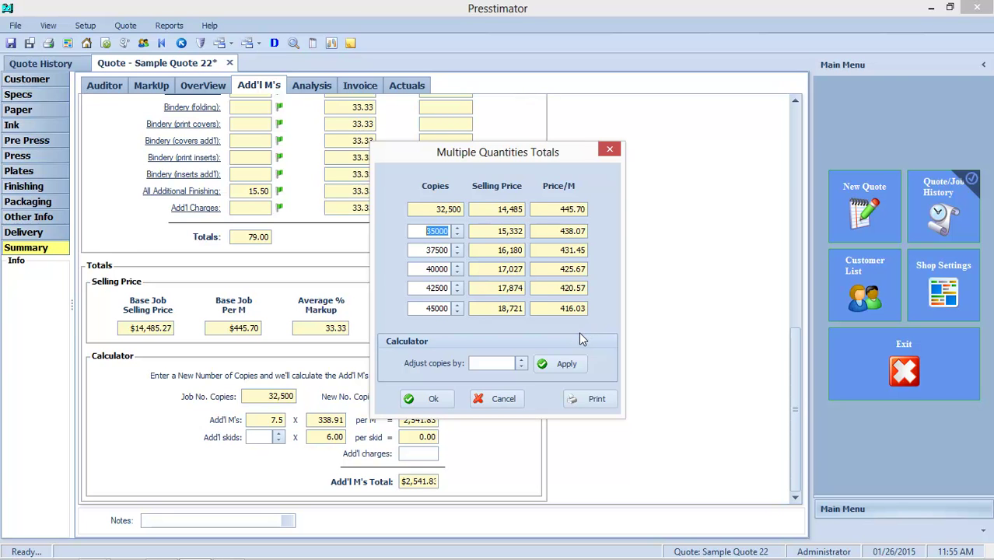
{"action": "left_click", "coordinate": [504, 398]}
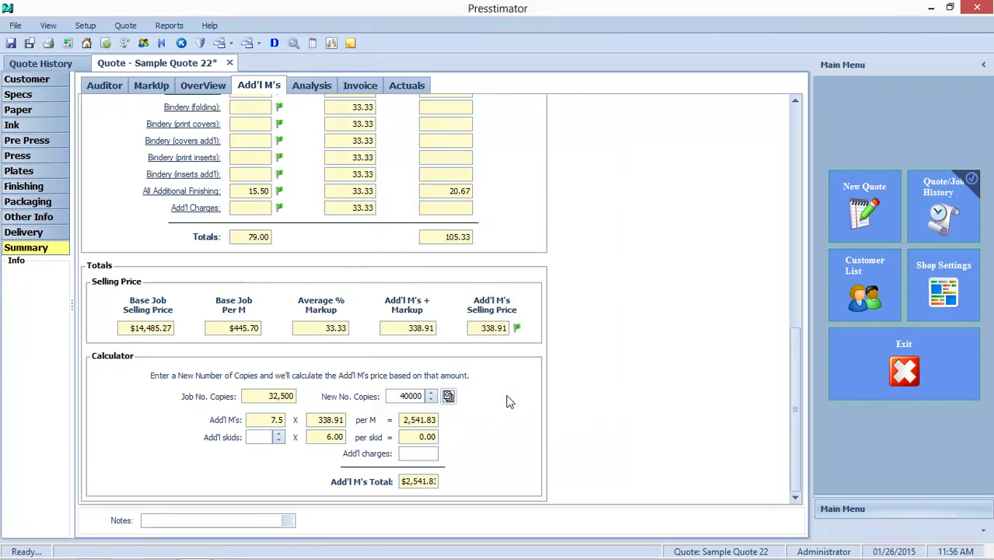
Try the Manufacturing and Miscellaneous categories for the Paper cost in the analysis, and return it to Materials.
{"action": "left_click", "coordinate": [315, 87]}
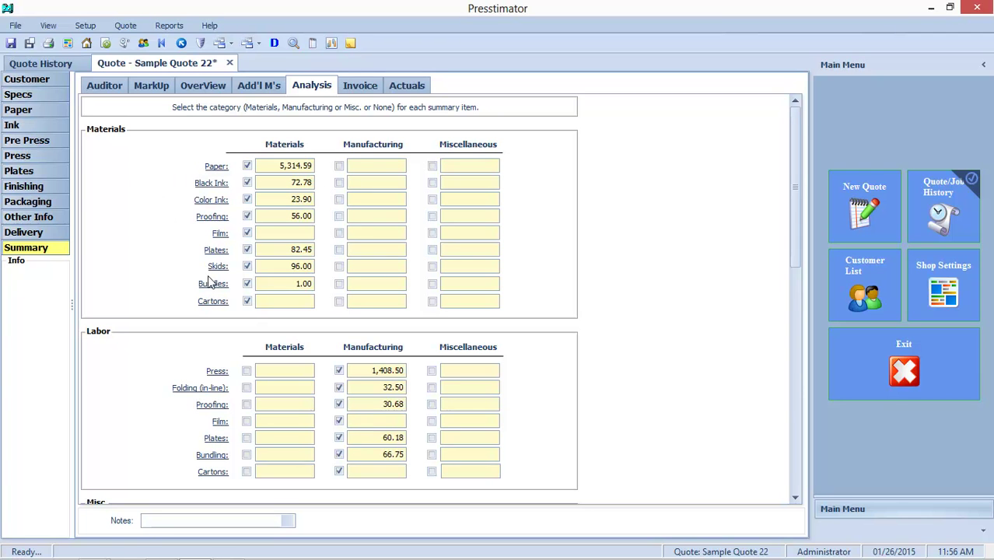
{"action": "left_click", "coordinate": [339, 166]}
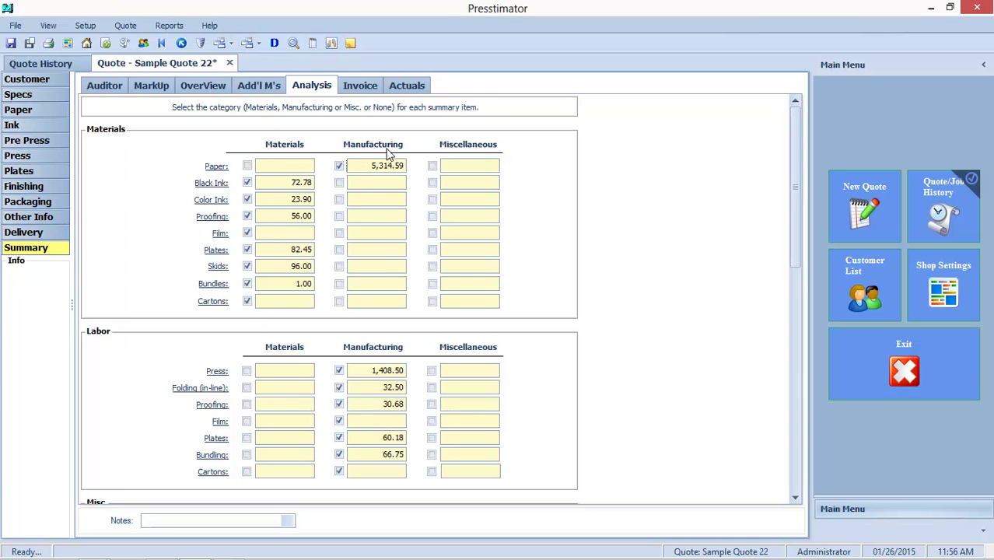
{"action": "left_click", "coordinate": [433, 166]}
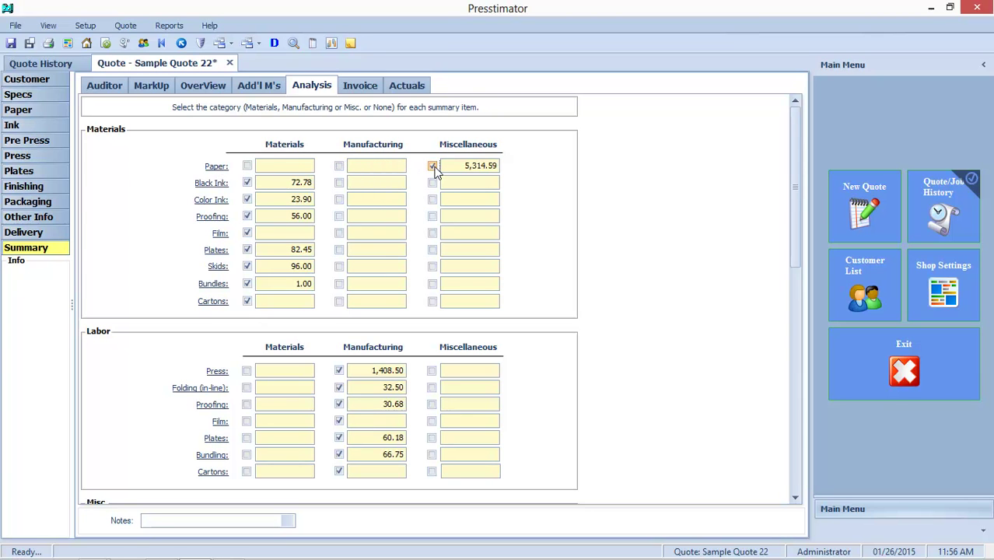
{"action": "left_click", "coordinate": [433, 167]}
{"action": "left_click", "coordinate": [247, 168]}
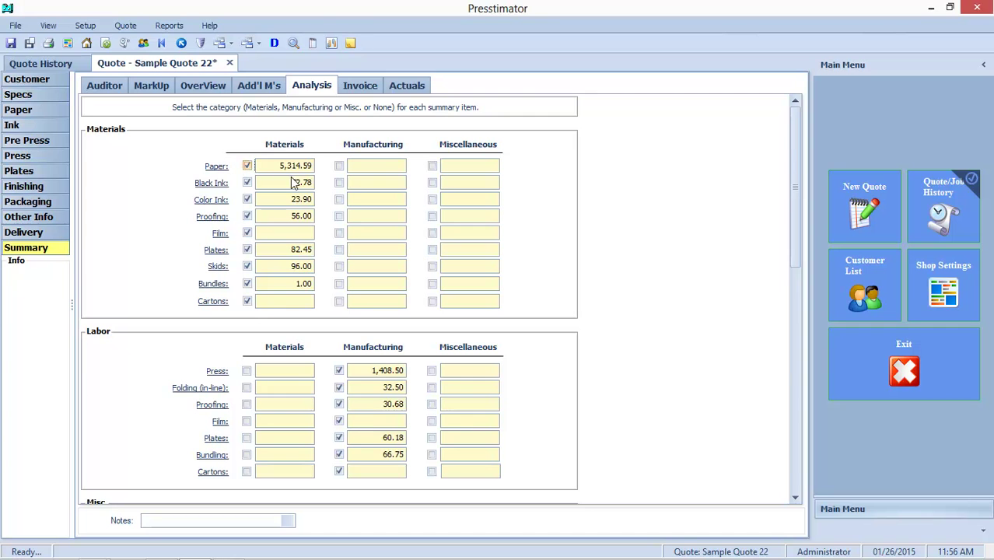
Examine the grand totals, category percentages and paper totals of the analysis, and open the quote's invoice page.
{"action": "left_click_drag", "start_coordinate": [788, 250], "coordinate": [810, 457]}
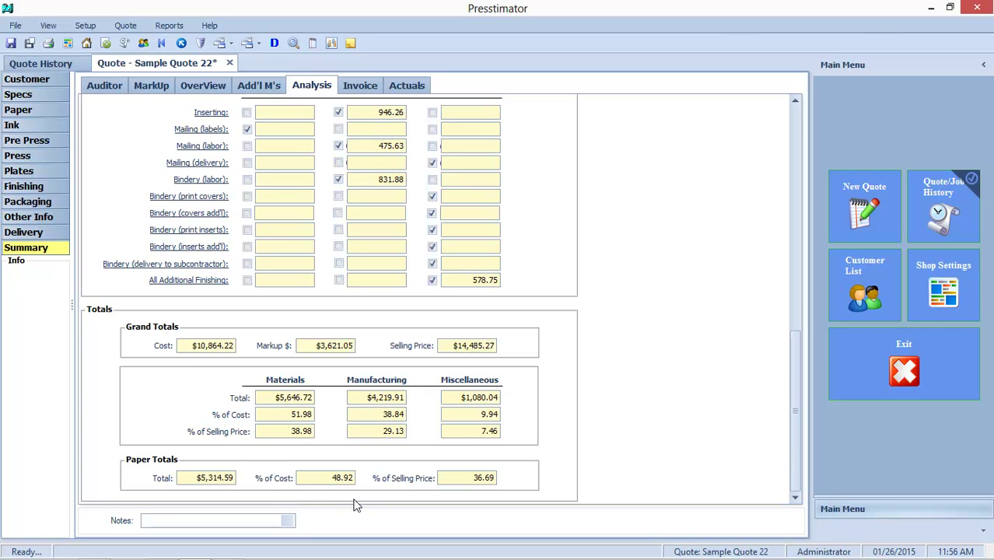
{"action": "left_click", "coordinate": [362, 87]}
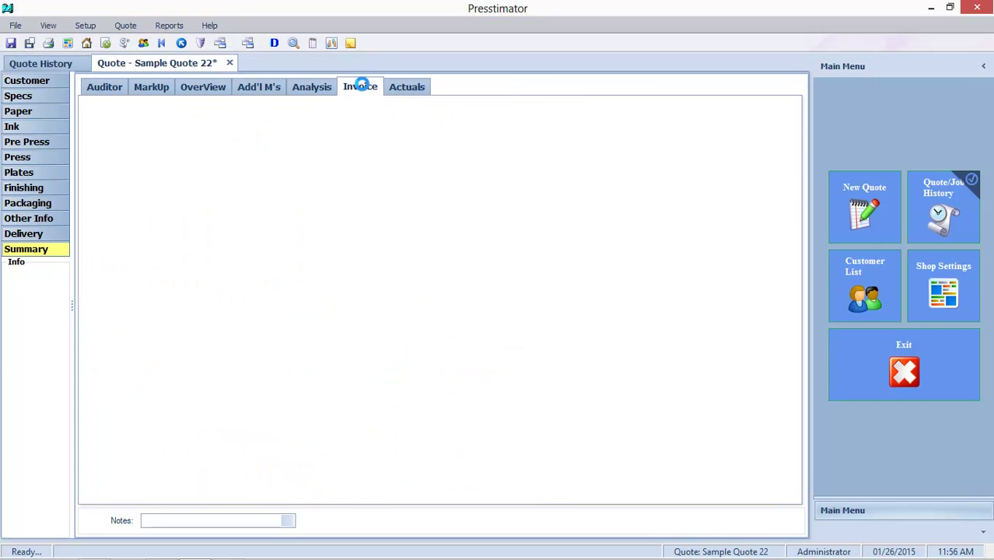